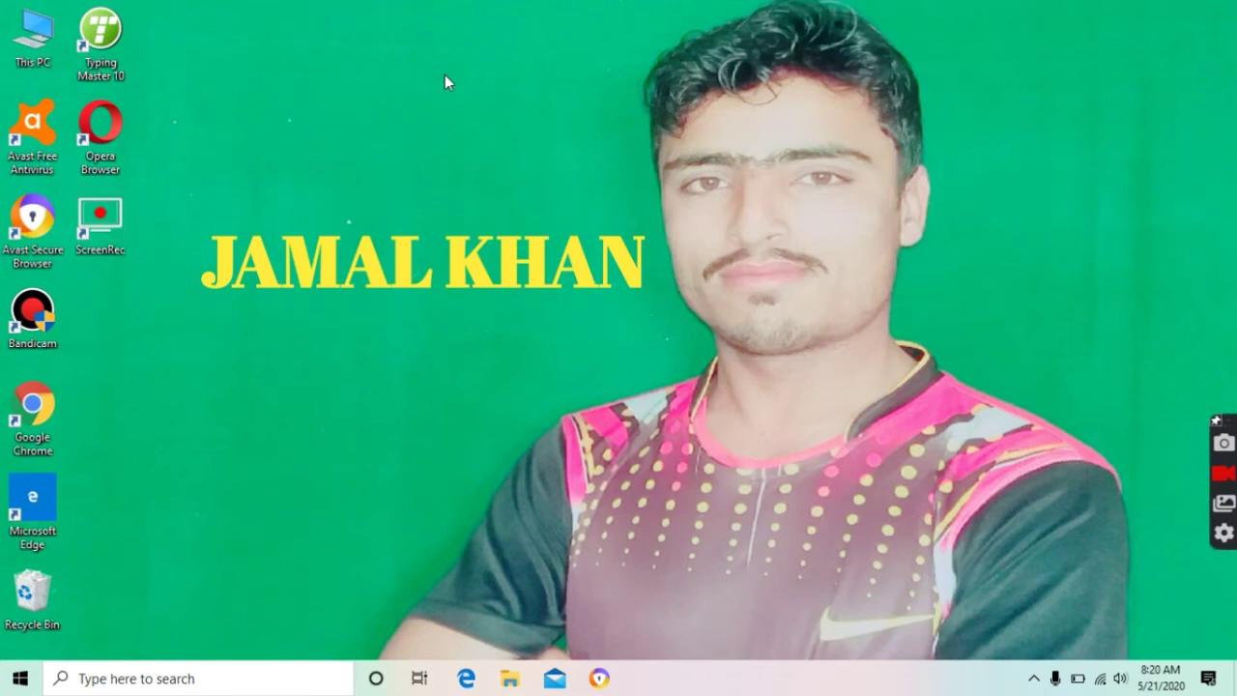
Launch Chrome, go to YouTube, and open YouTube Studio from the account menu.
{"action": "double_click", "coordinate": [15, 412]}
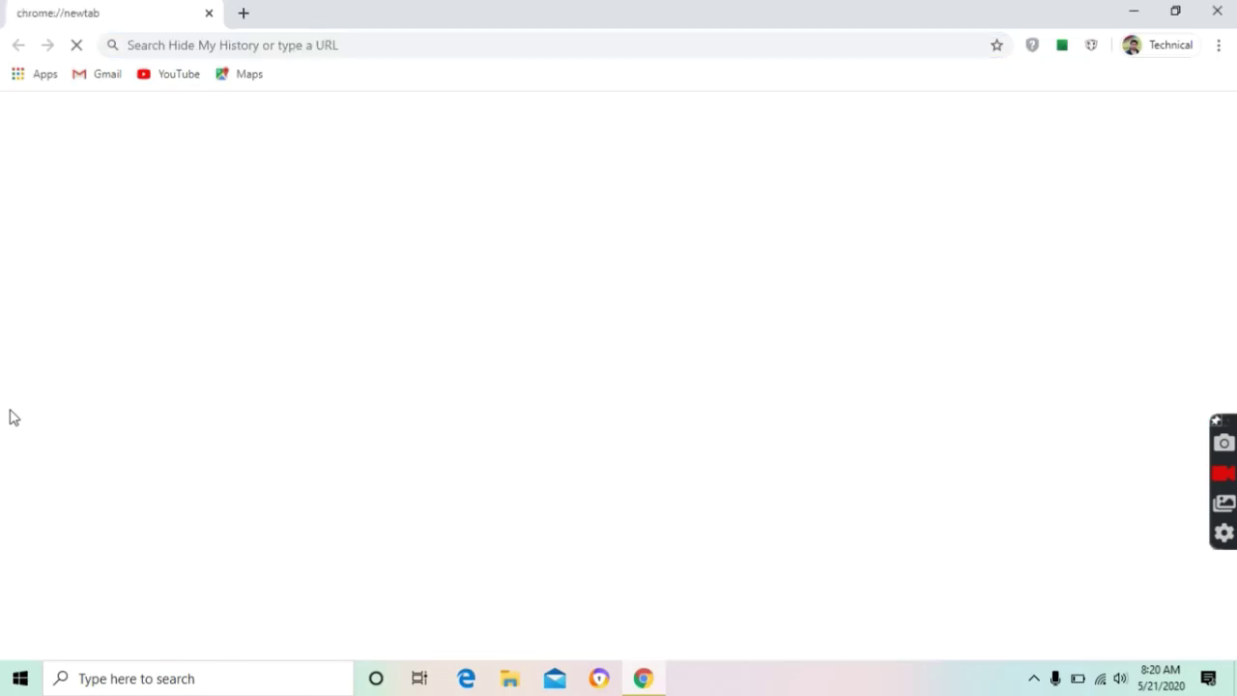
{"action": "left_click", "coordinate": [170, 85]}
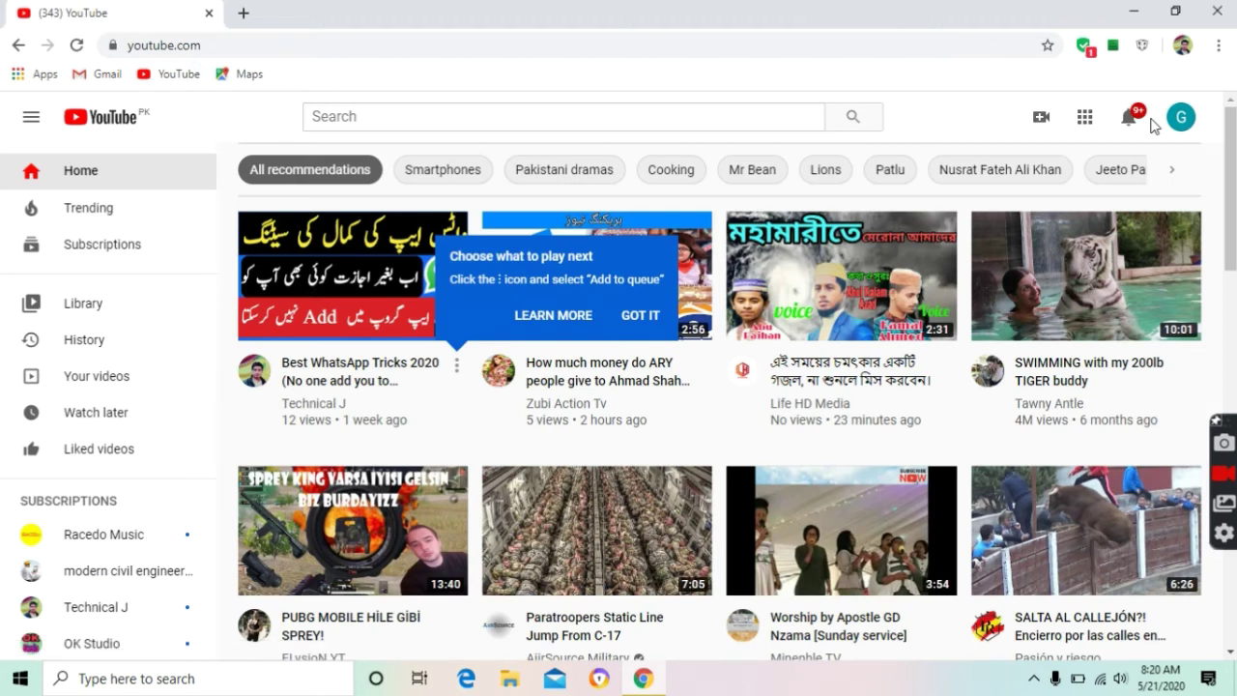
{"action": "left_click", "coordinate": [1189, 127]}
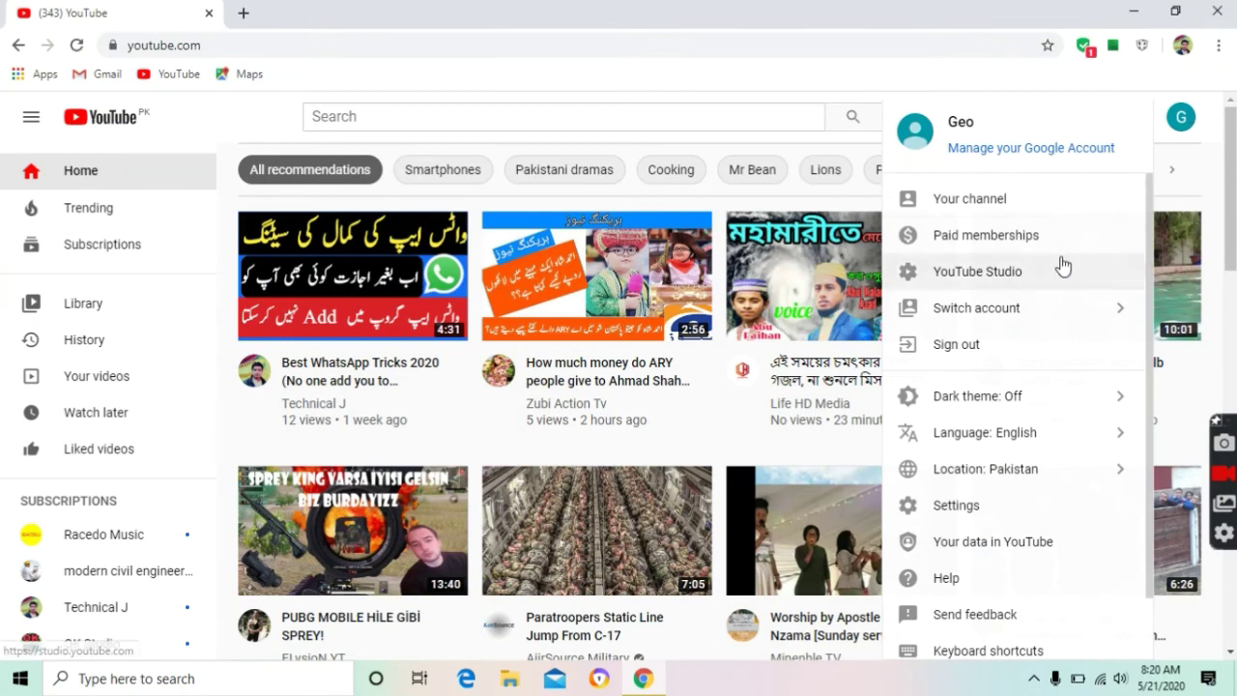
{"action": "left_click", "coordinate": [1061, 259]}
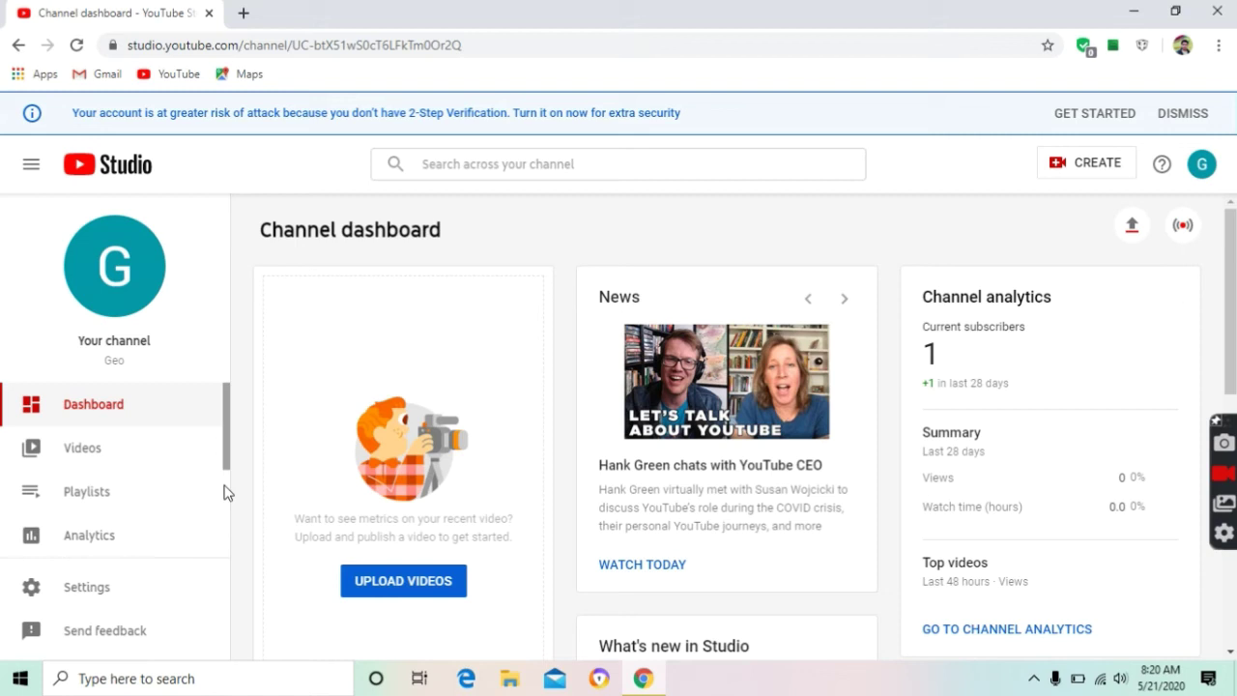
Open Studio Settings on the Channel section's Basic info.
{"action": "scroll", "coordinate": [226, 491], "scroll_direction": "down", "scroll_amount": 2}
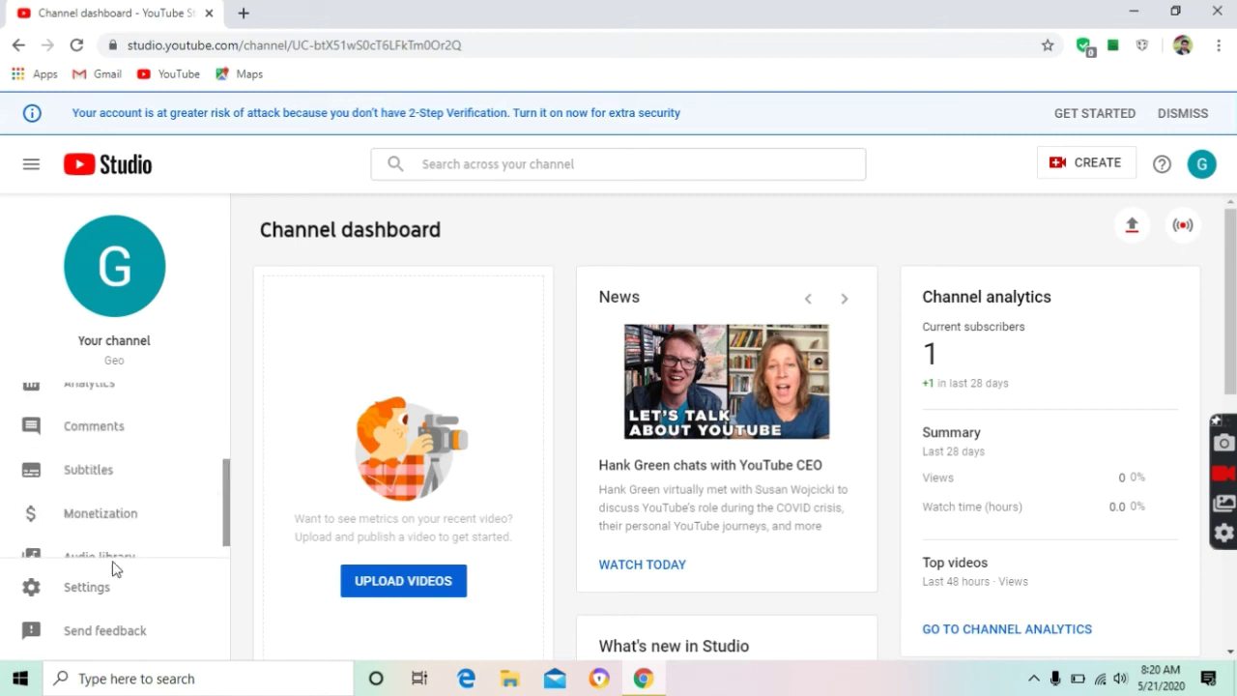
{"action": "double_click", "coordinate": [40, 586]}
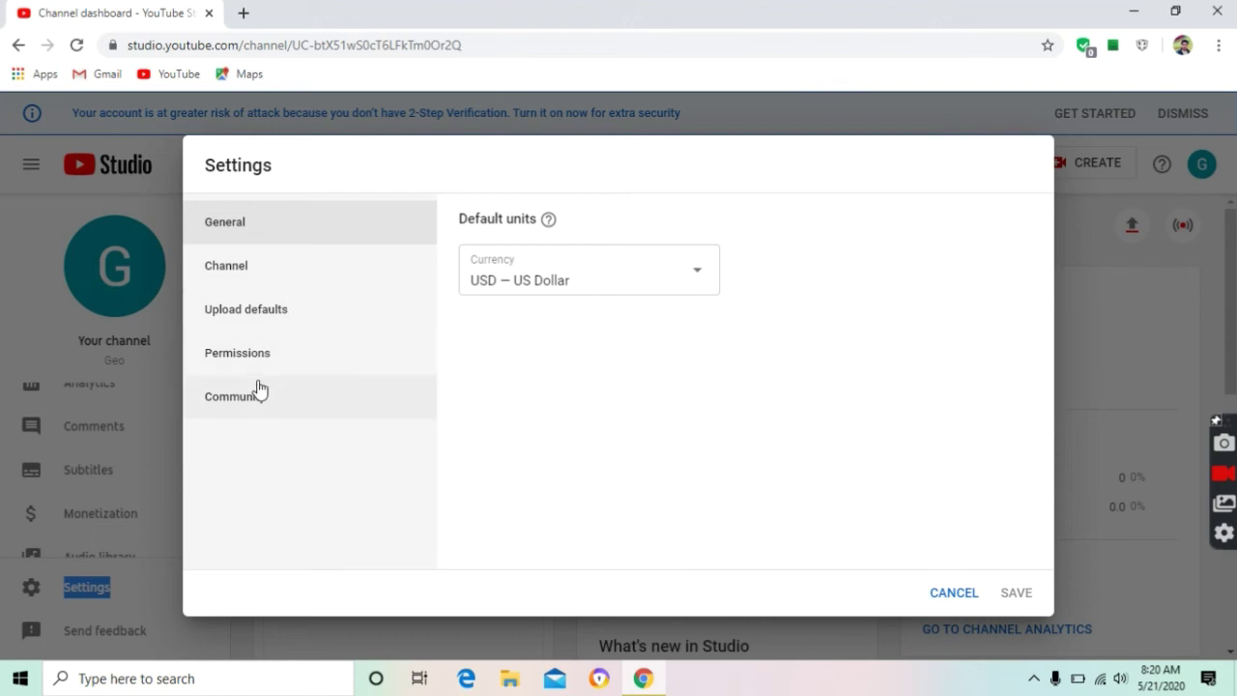
{"action": "left_click", "coordinate": [275, 295]}
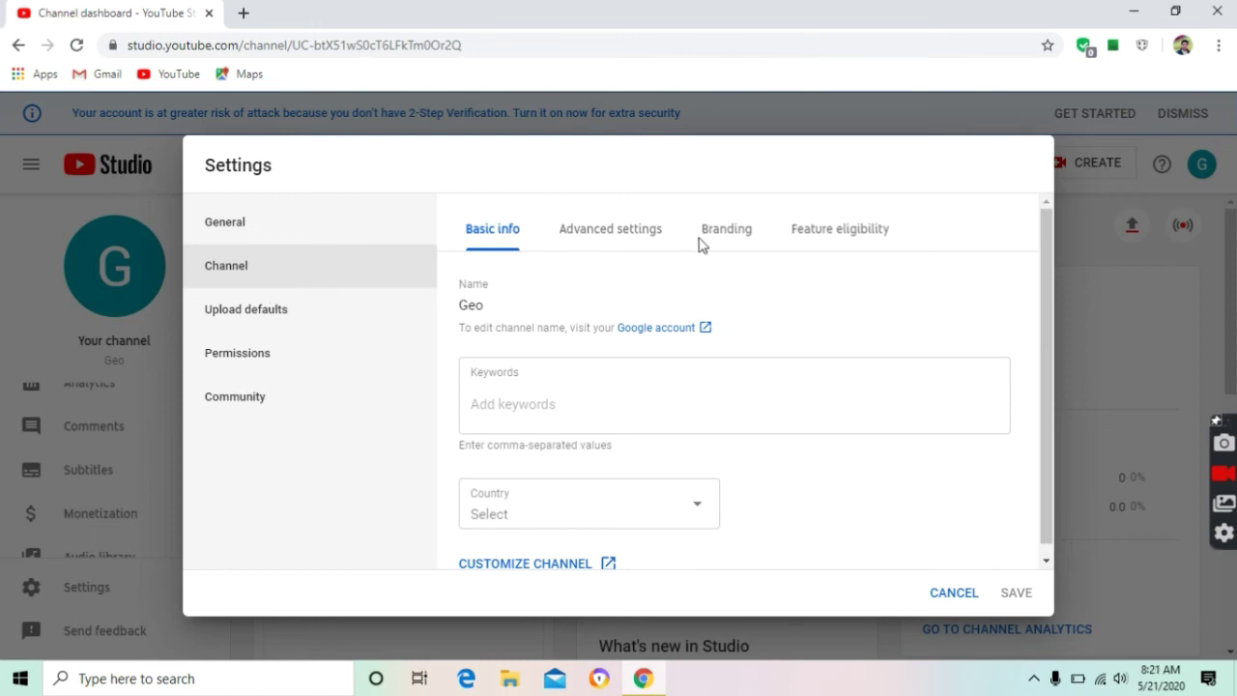
Switch the Channel settings to the Feature eligibility tab.
{"action": "left_click", "coordinate": [810, 232]}
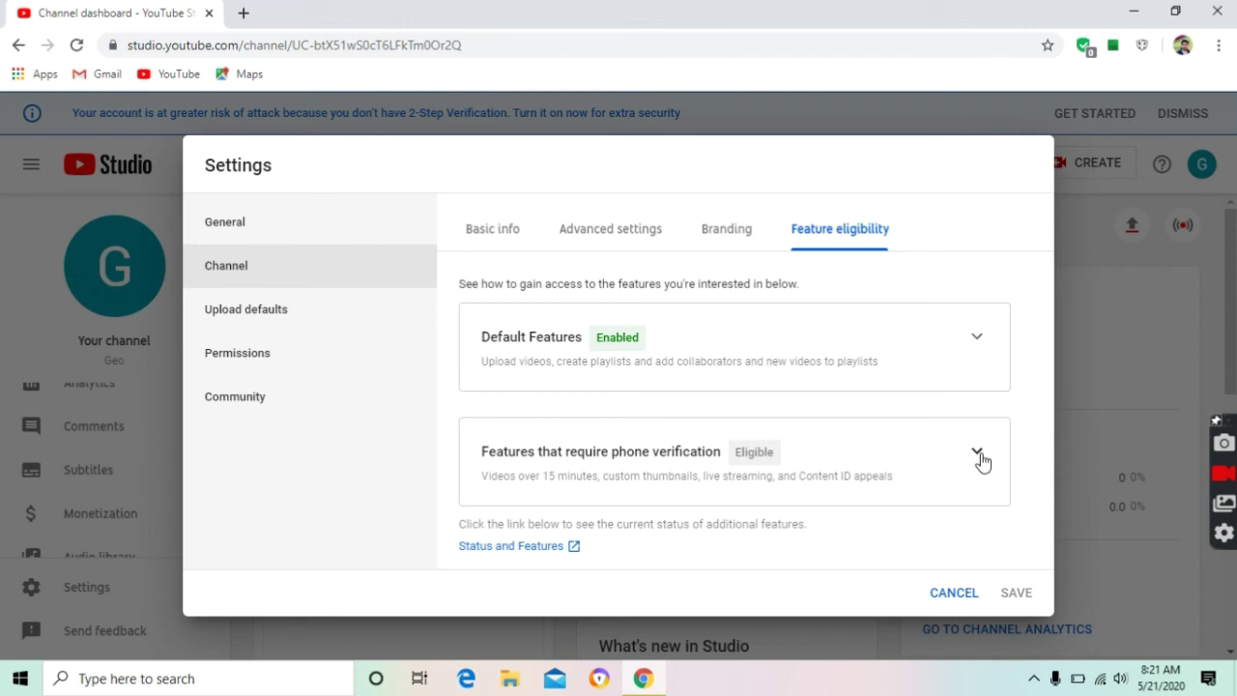
Expand the phone-verification features and start verifying the phone number.
{"action": "left_click", "coordinate": [977, 454]}
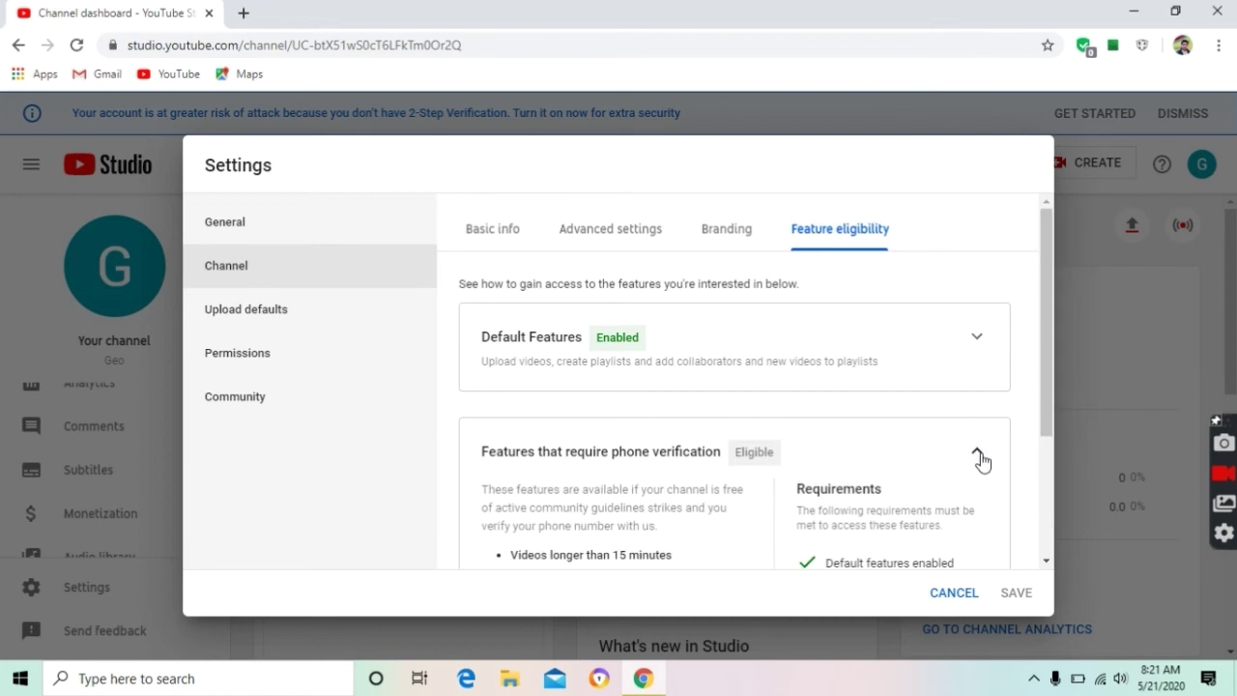
{"action": "scroll", "coordinate": [981, 461], "scroll_direction": "down", "scroll_amount": 1}
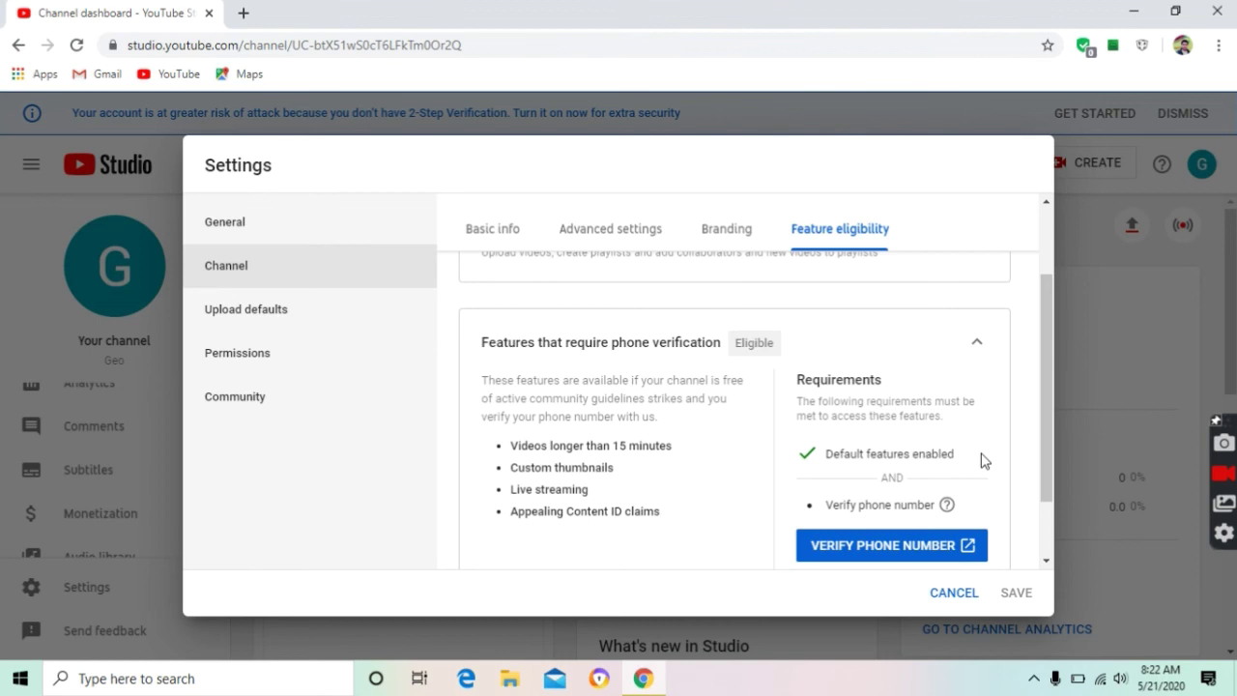
{"action": "double_click", "coordinate": [942, 547]}
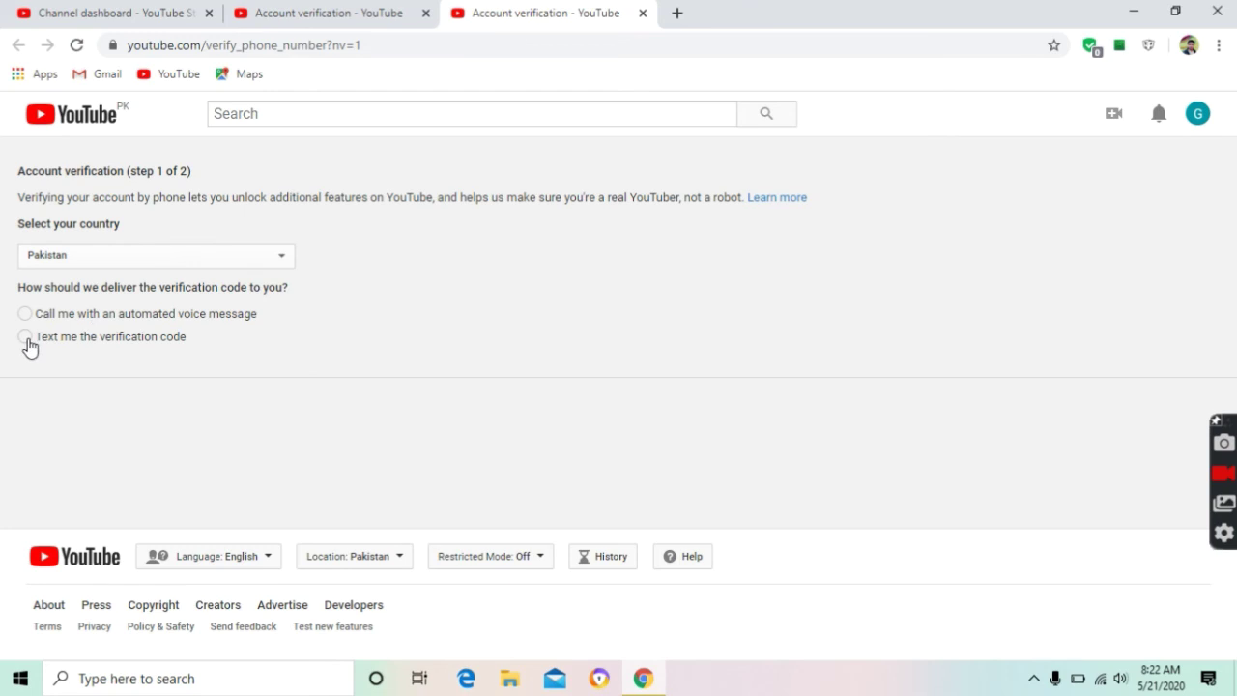
Choose text-message delivery, enter the account's phone number, and submit it.
{"action": "left_click", "coordinate": [26, 338]}
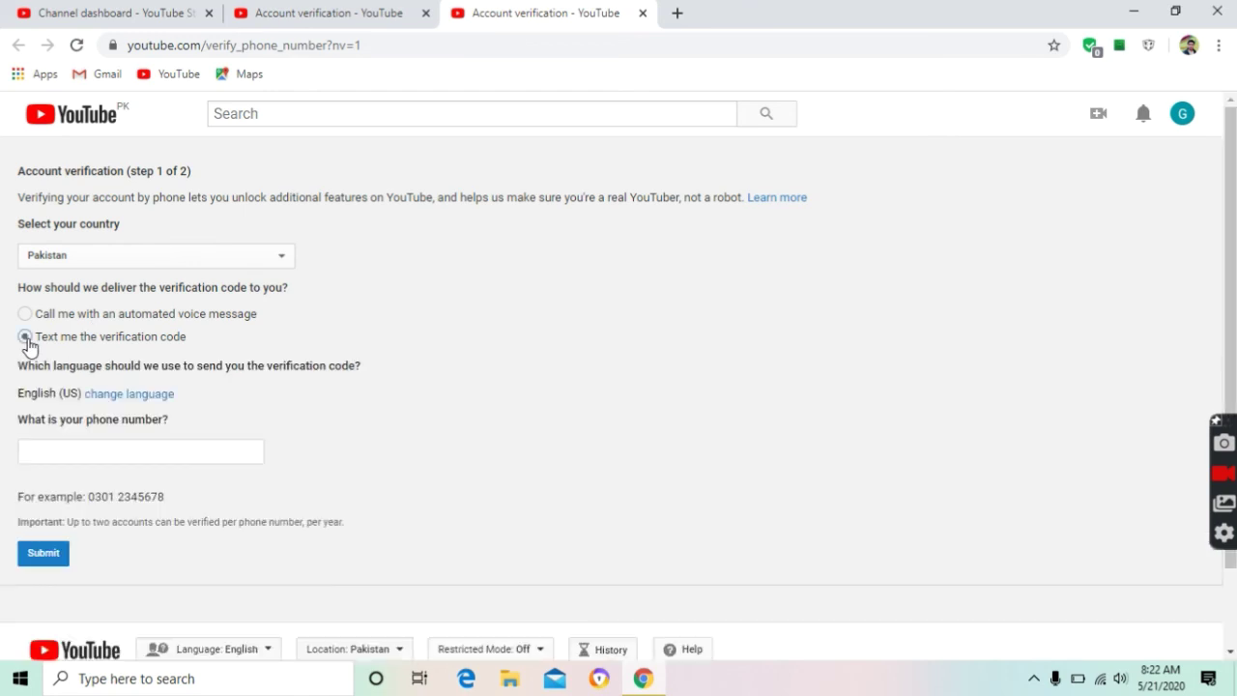
{"action": "left_click", "coordinate": [65, 446]}
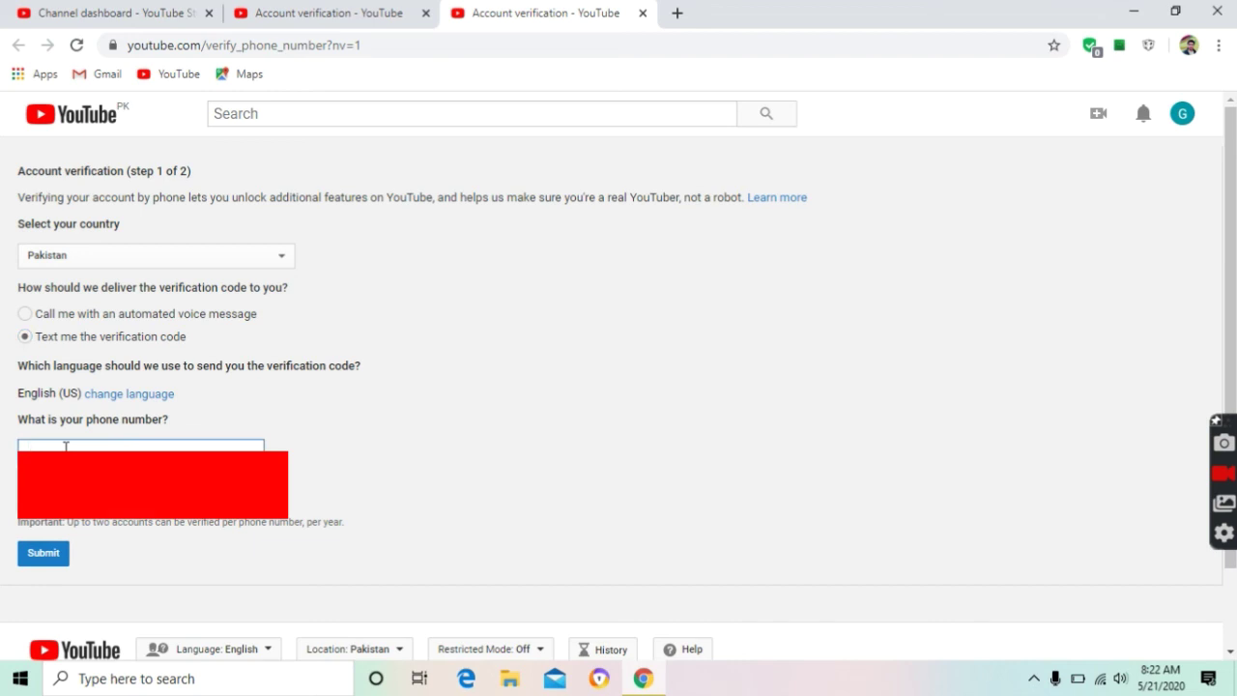
{"action": "left_click", "coordinate": [51, 561]}
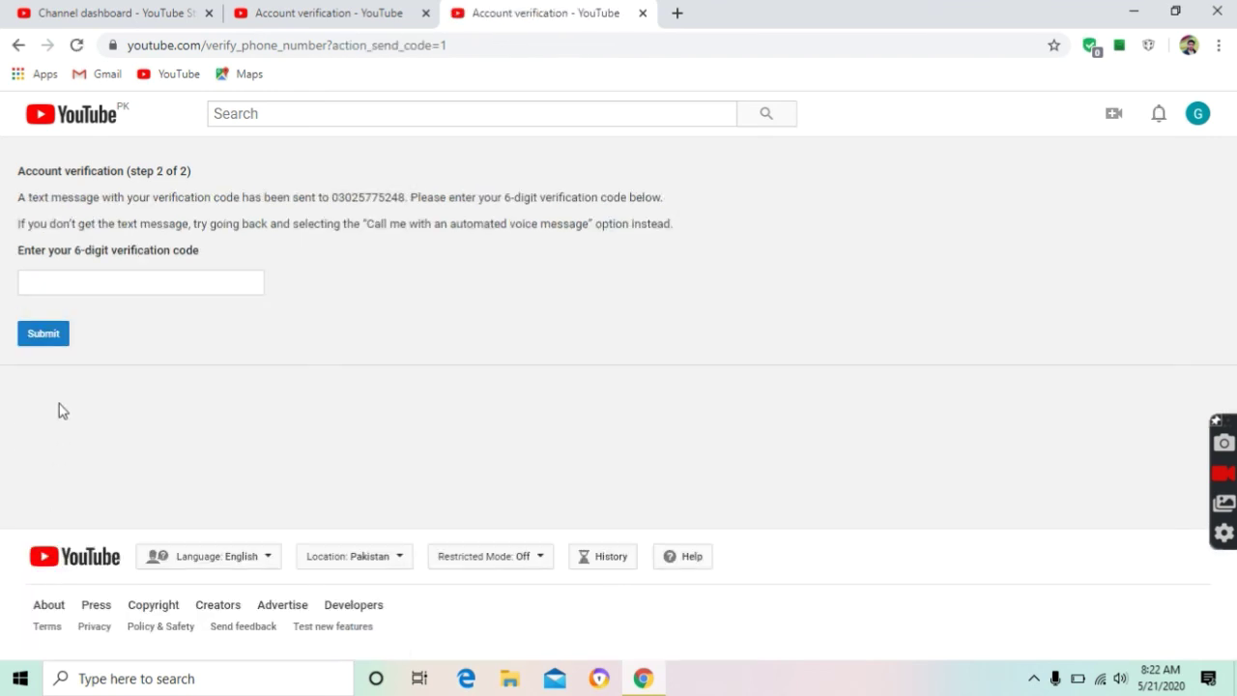
Enter the texted 6-digit verification code, fixing a mistyped digit, and submit it.
{"action": "left_click", "coordinate": [68, 290]}
{"action": "left_click", "coordinate": [87, 283]}
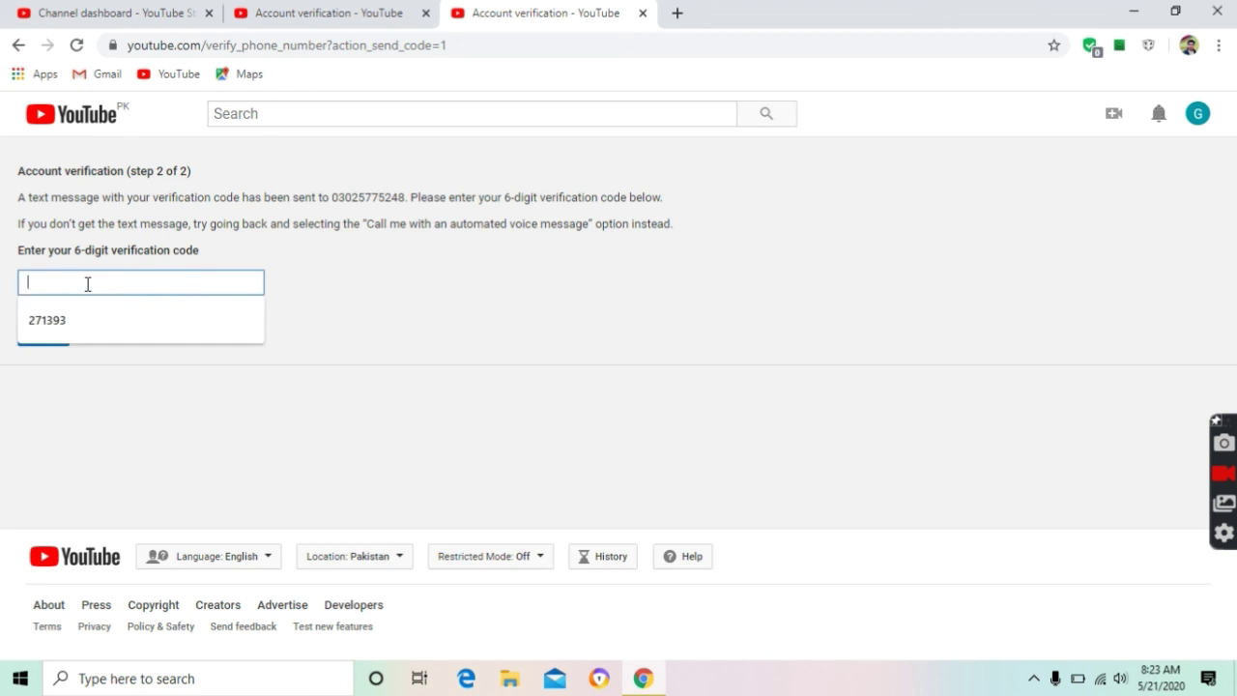
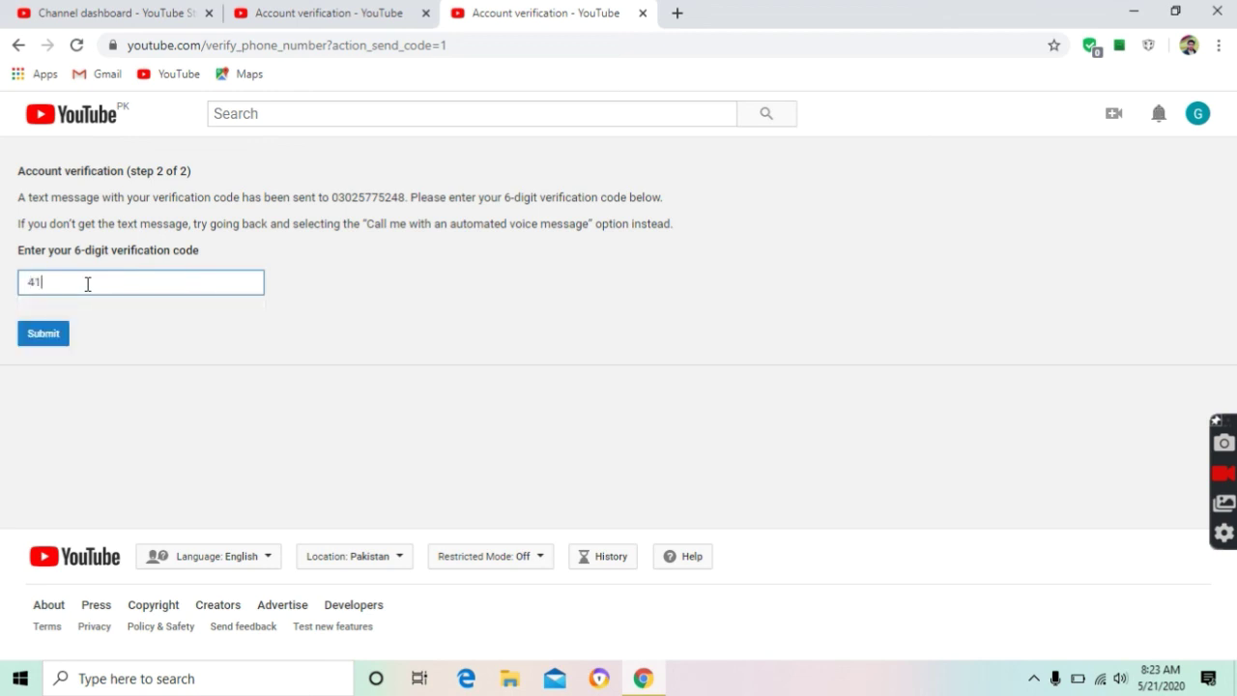
{"action": "left_click", "coordinate": [63, 334]}
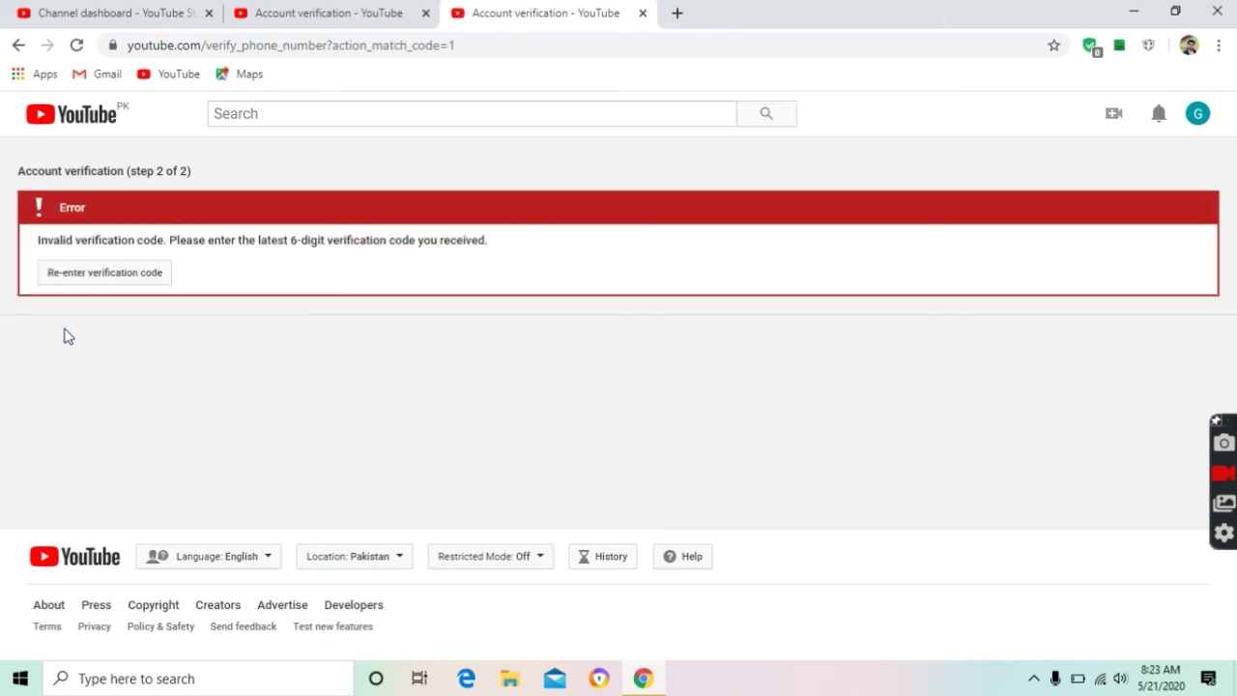
Return to the code form, enter the latest texted 6-digit code, and submit it.
{"action": "left_click", "coordinate": [94, 277]}
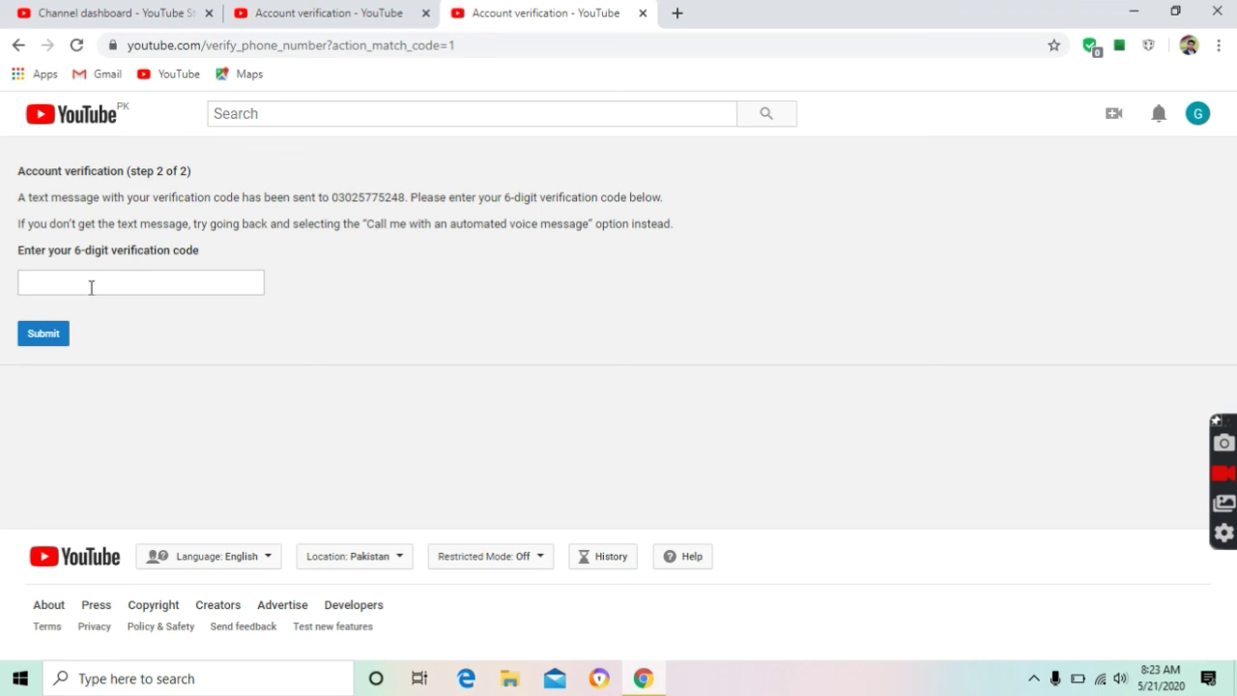
{"action": "left_click", "coordinate": [90, 282]}
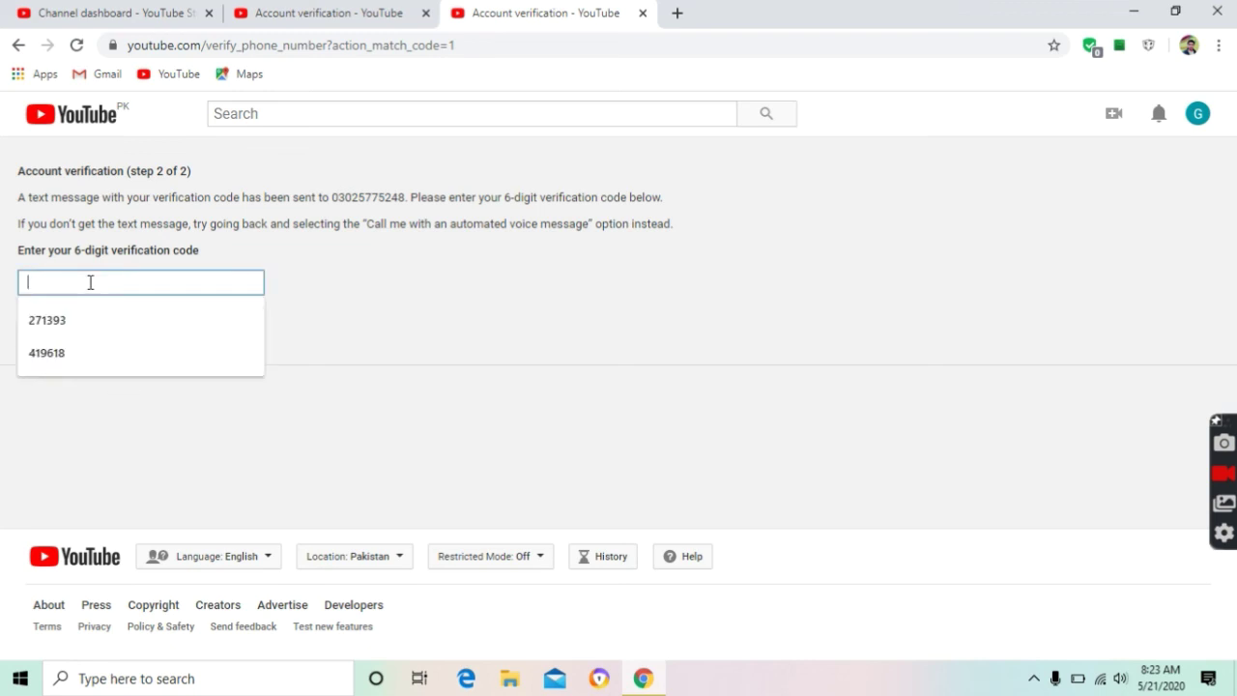
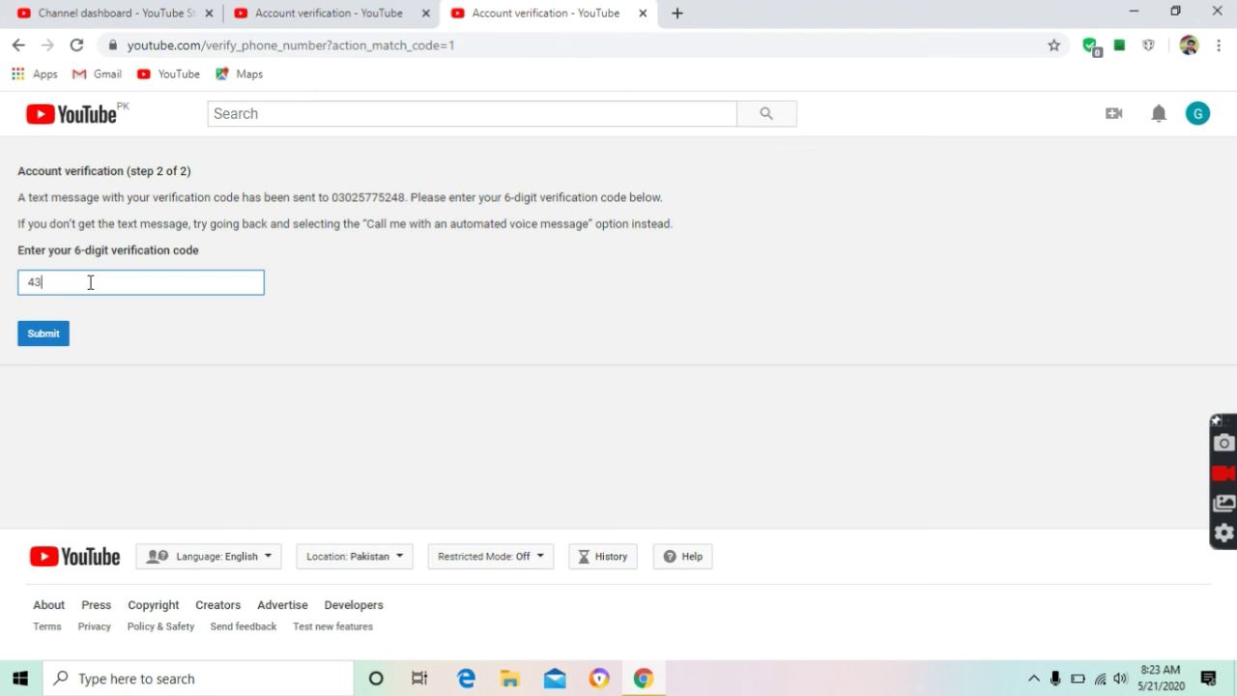
{"action": "left_click", "coordinate": [53, 332]}
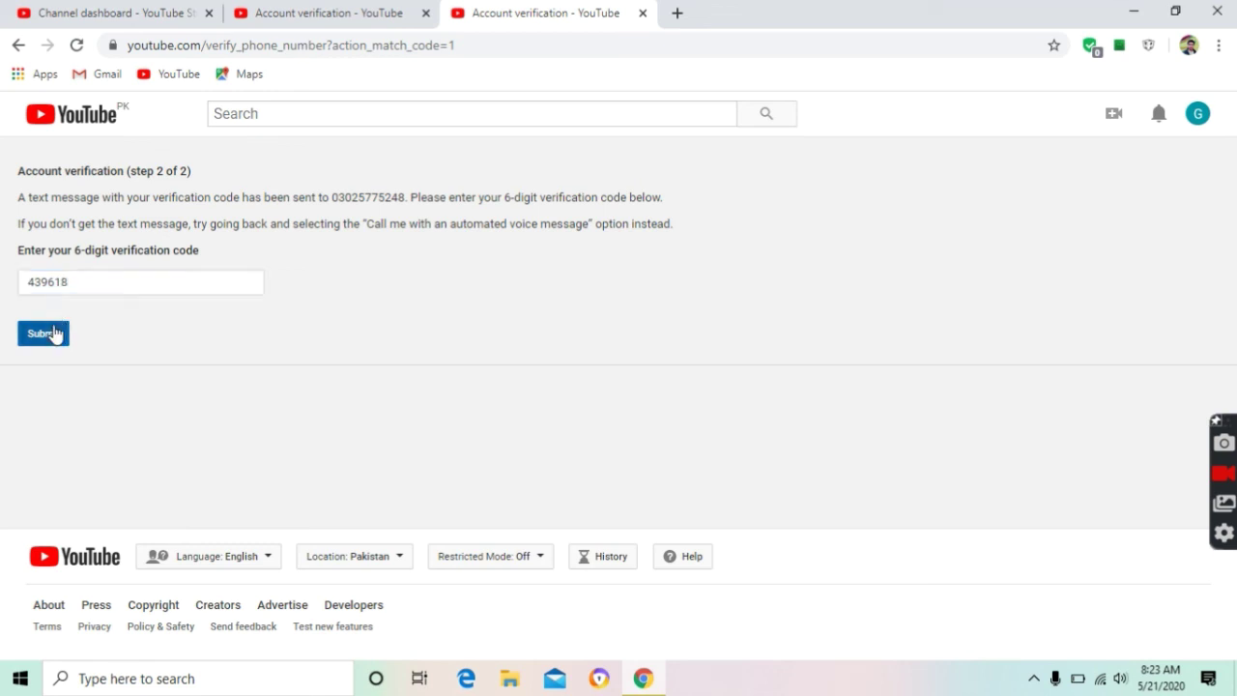